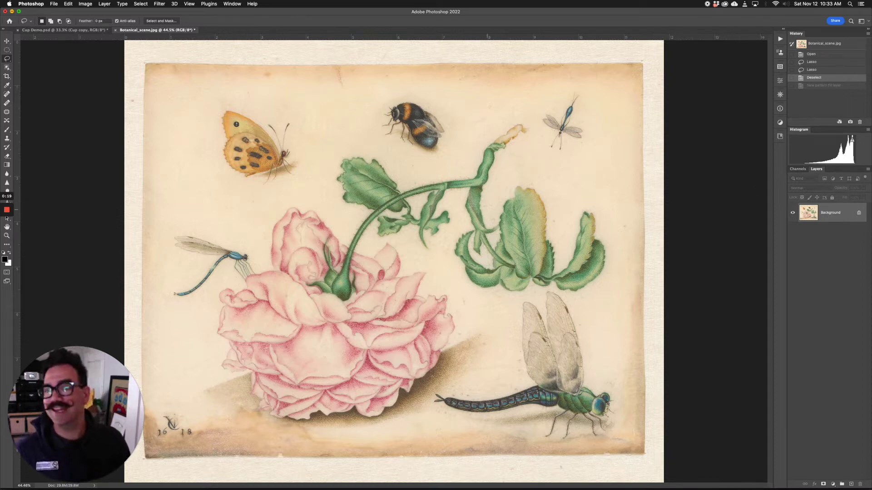
- Open the Libraries panel from the Window menu and return to its list of libraries
left_click(226, 4)
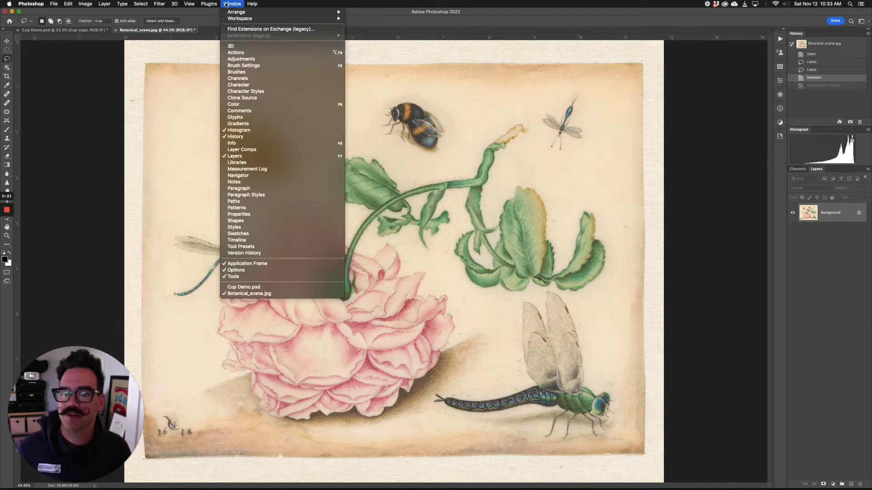
left_click(251, 164)
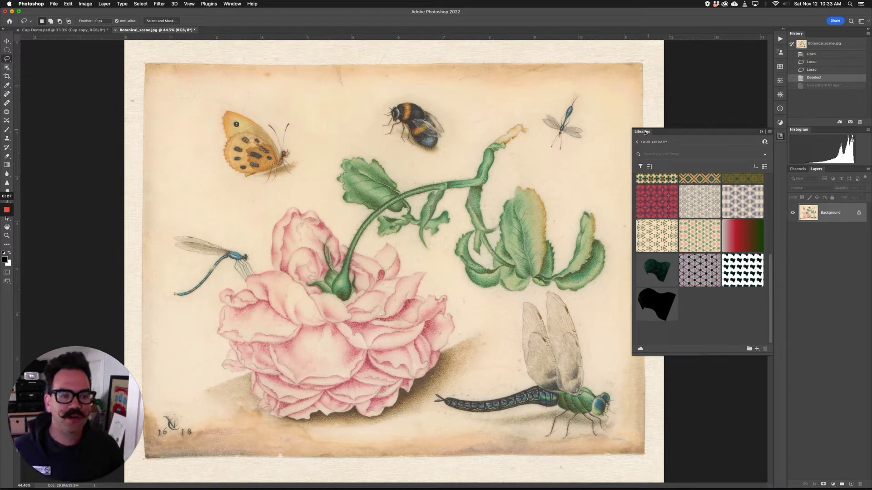
left_click(636, 142)
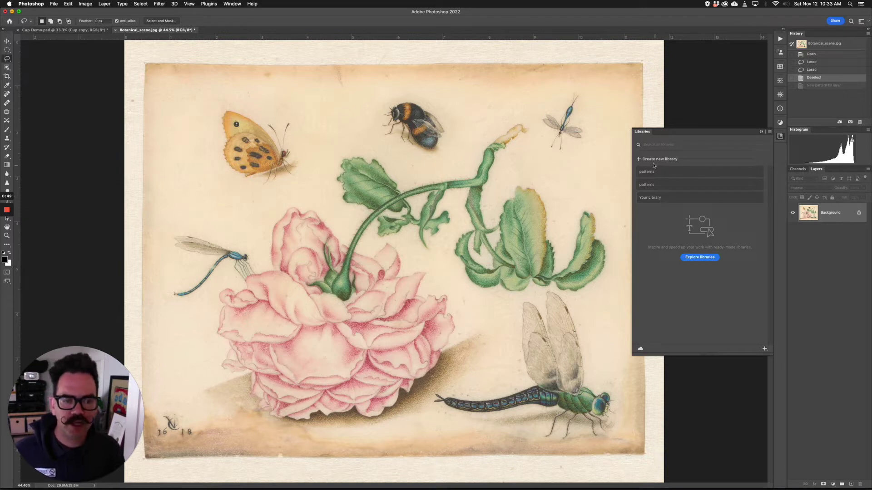
- Open Your Library, scroll through its contents, and return to the library list
left_click(654, 198)
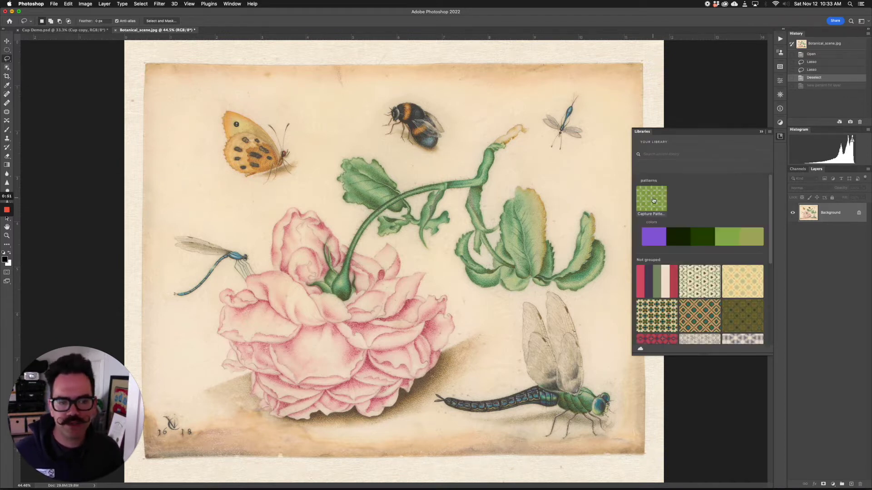
scroll(702, 210, "down", 5)
scroll(702, 210, "up", 5)
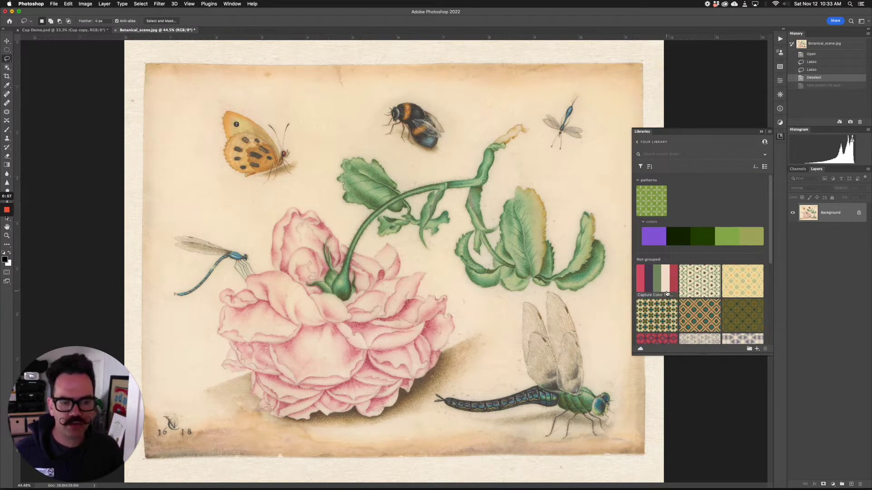
scroll(674, 273, "down", 5)
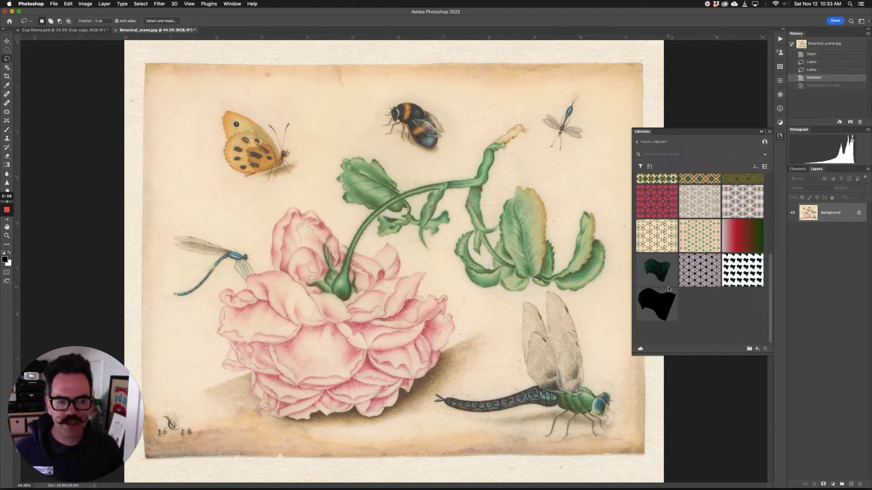
left_click(637, 142)
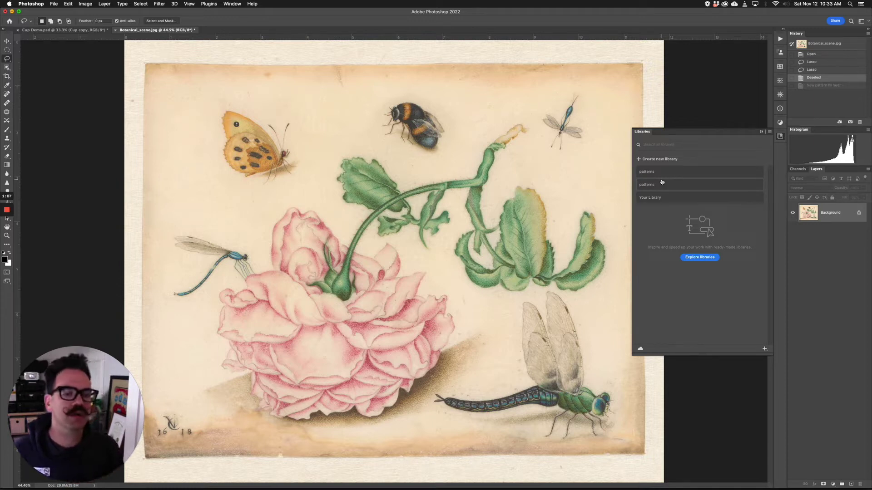
- Reopen Your Library briefly, then open the patterns library holding Capture Patterns 1
left_click(663, 198)
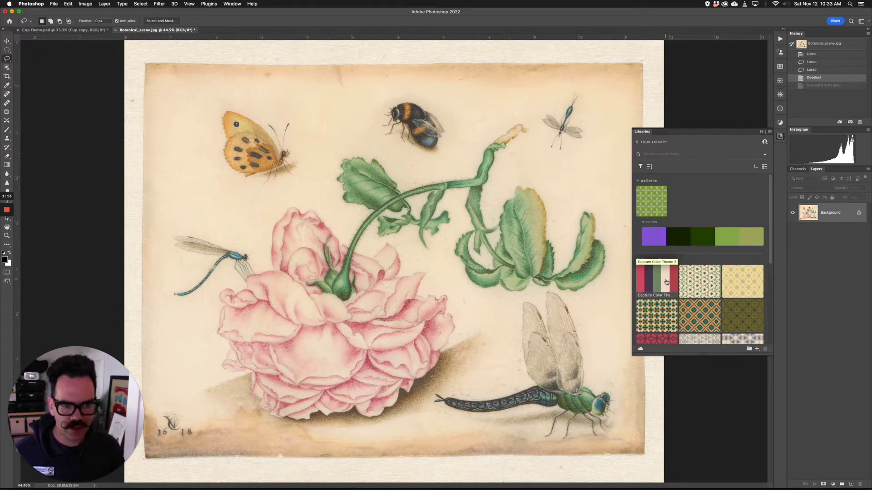
left_click(637, 143)
left_click(660, 186)
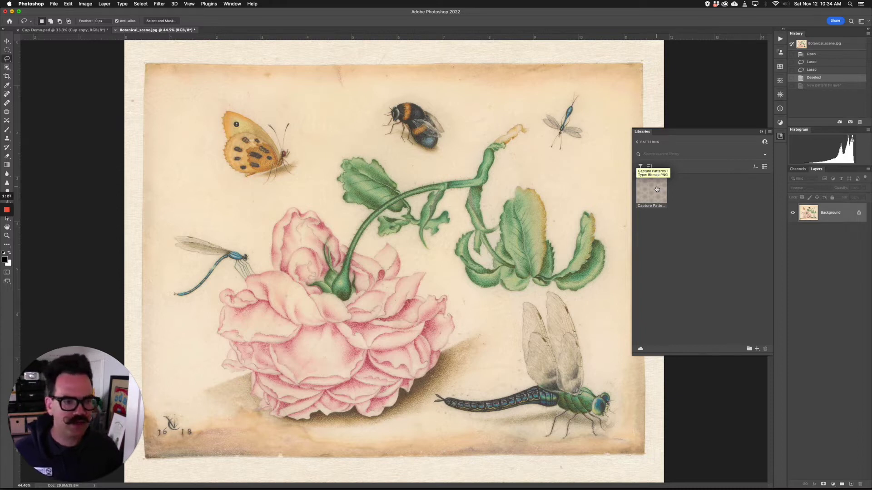
- Return to the library list and open Your Library, scrolled to its patterns and colors groups
left_click(637, 141)
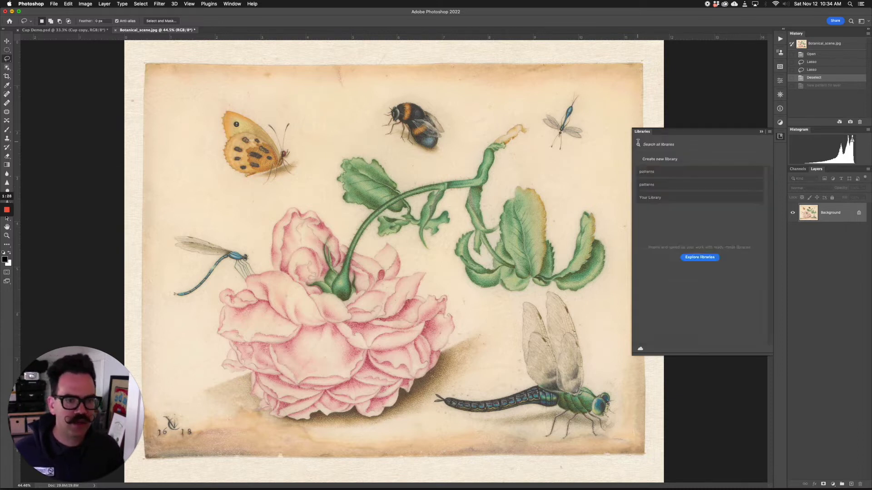
left_click(670, 198)
scroll(678, 253, "down", 2)
scroll(678, 254, "up", 4)
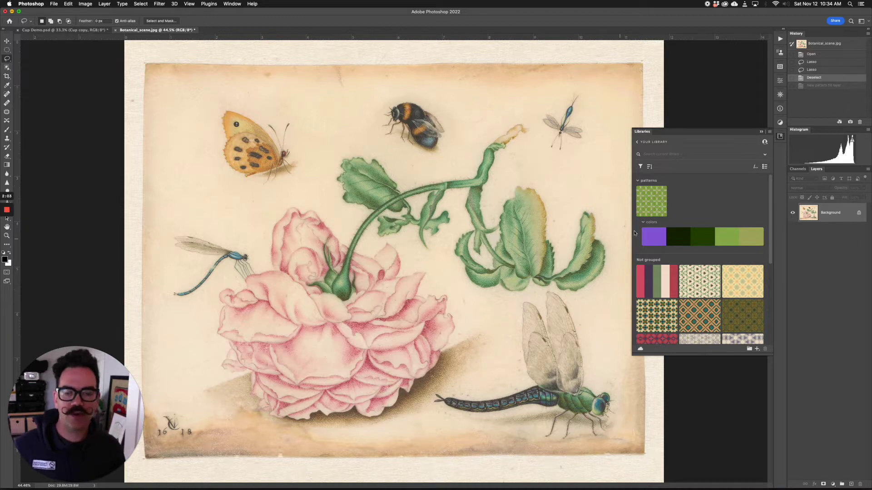
- Choose Extract from Image from the Libraries add menu to generate a kaleidoscope pattern
scroll(698, 286, "down", 5)
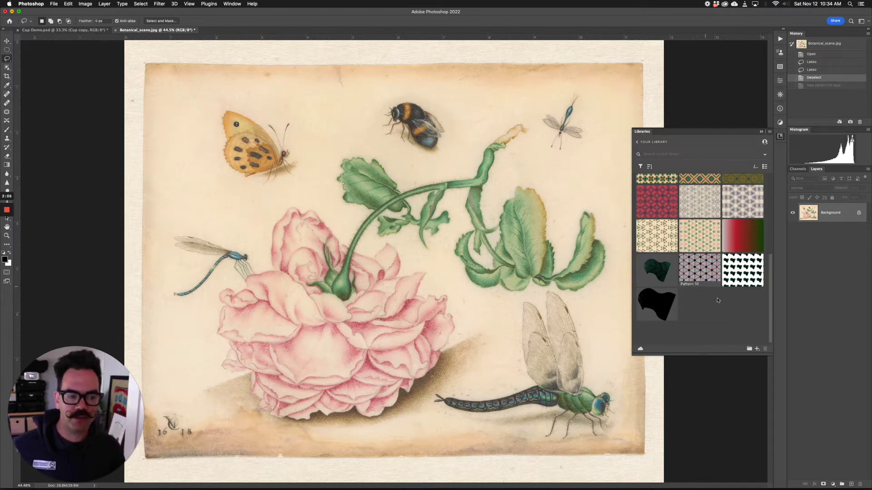
left_click(757, 350)
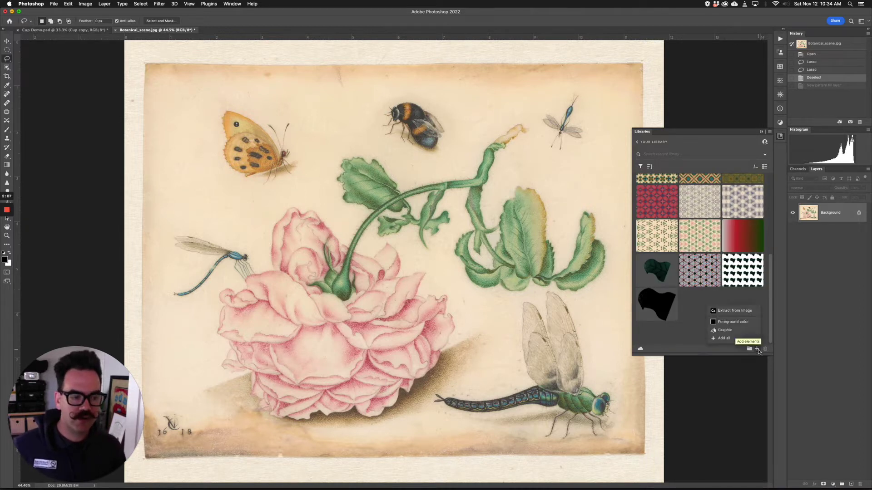
left_click(736, 311)
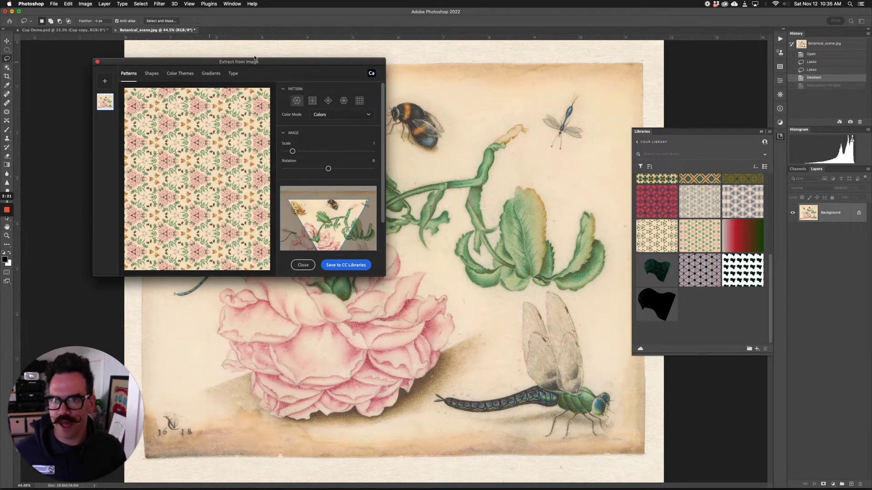
- Move and enlarge the Extract from Image window for a bigger preview
left_click_drag(284, 61, 240, 62)
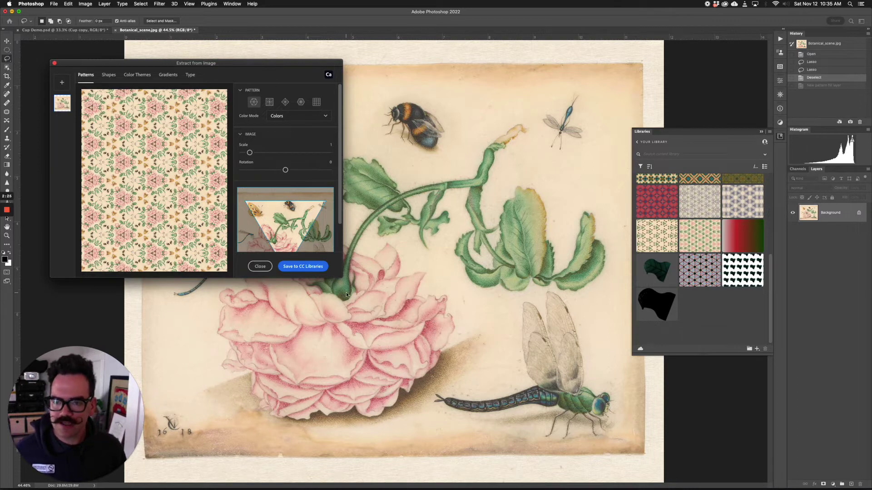
left_click_drag(342, 275, 539, 370)
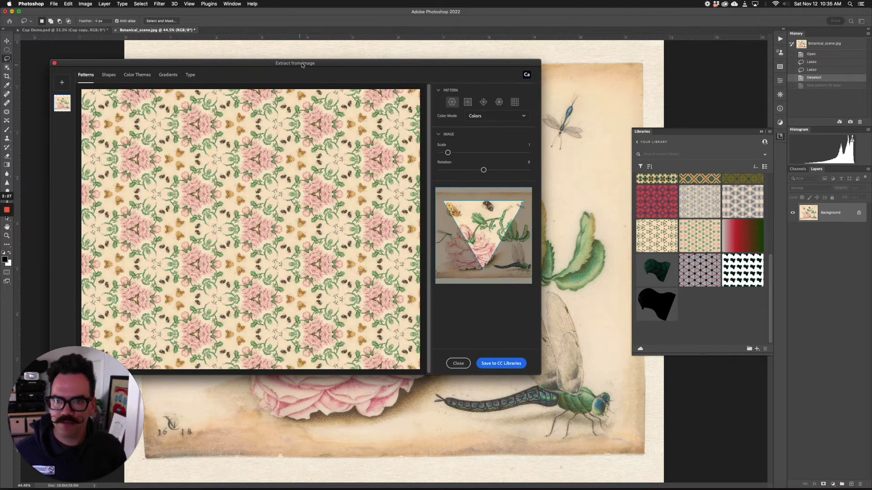
left_click_drag(301, 64, 382, 59)
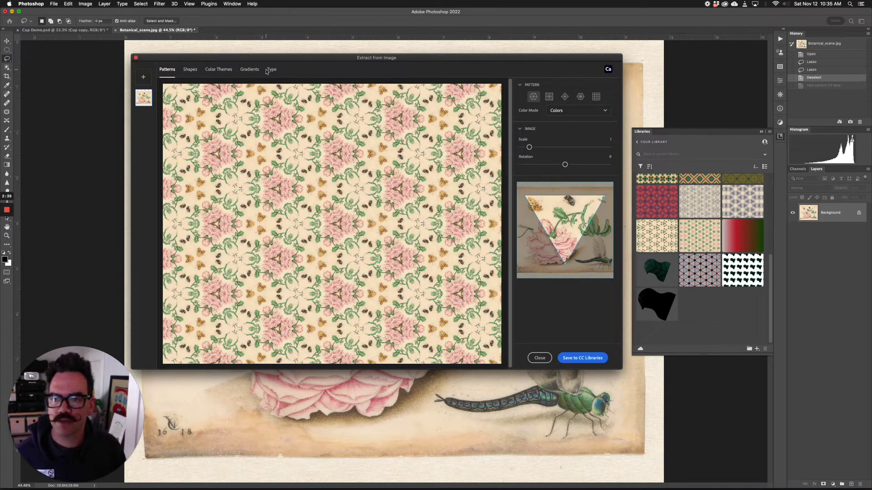
- Preview the Shapes extraction, return to Patterns, and increase the pattern scale
left_click(190, 69)
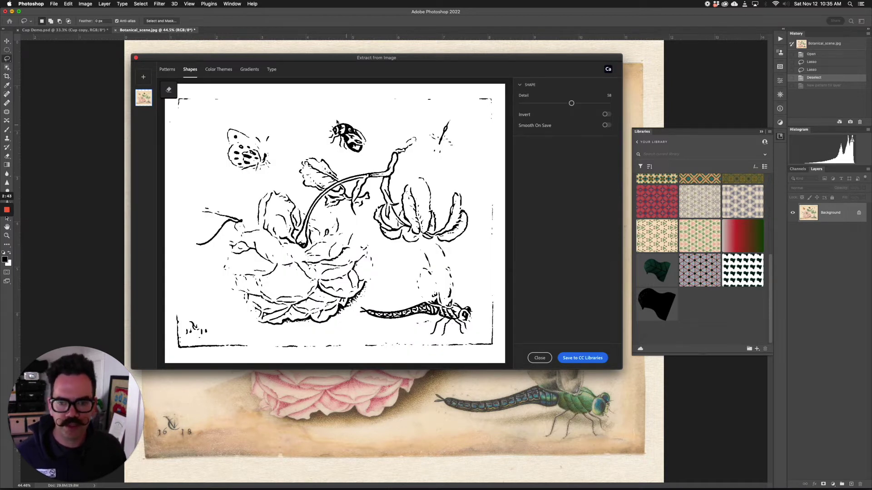
left_click(167, 69)
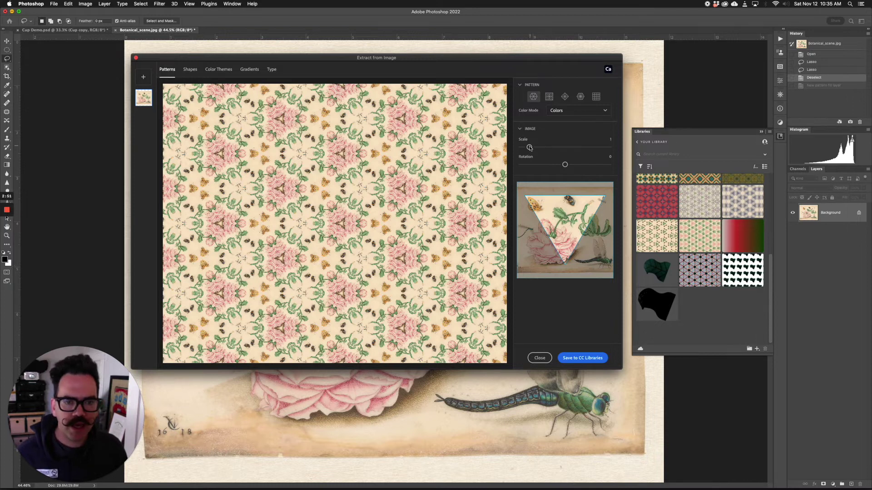
left_click_drag(529, 147, 539, 148)
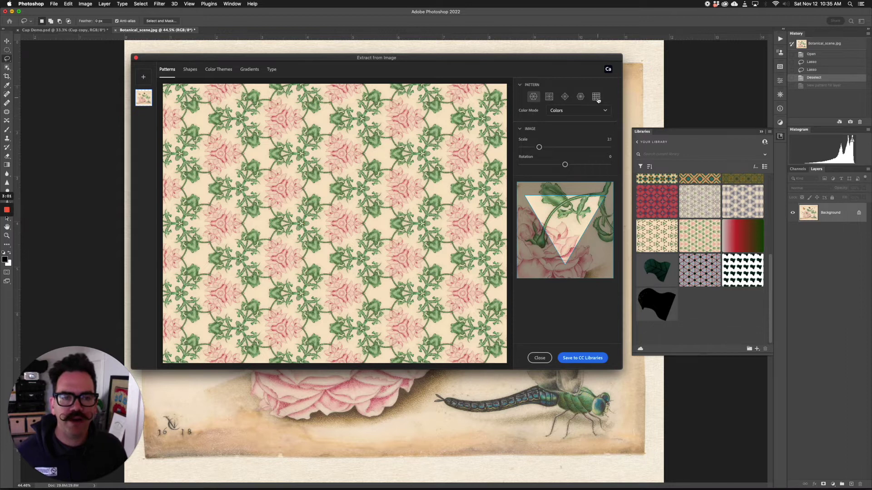
- Switch the pattern type to the diagonal mirrored kaleidoscope tile
left_click(548, 96)
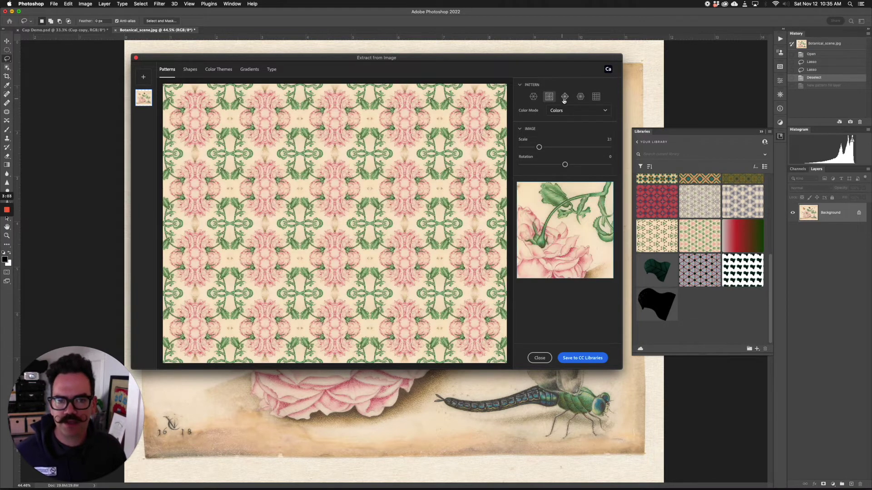
left_click(564, 99)
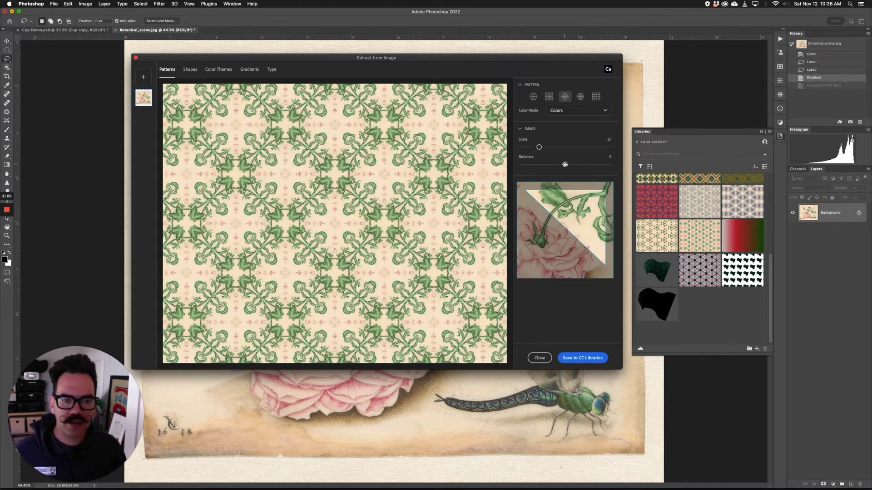
- Try sample rotations of 24° and 8°, reset to 0°, and move the sample onto the pink rose
left_click_drag(565, 164, 571, 164)
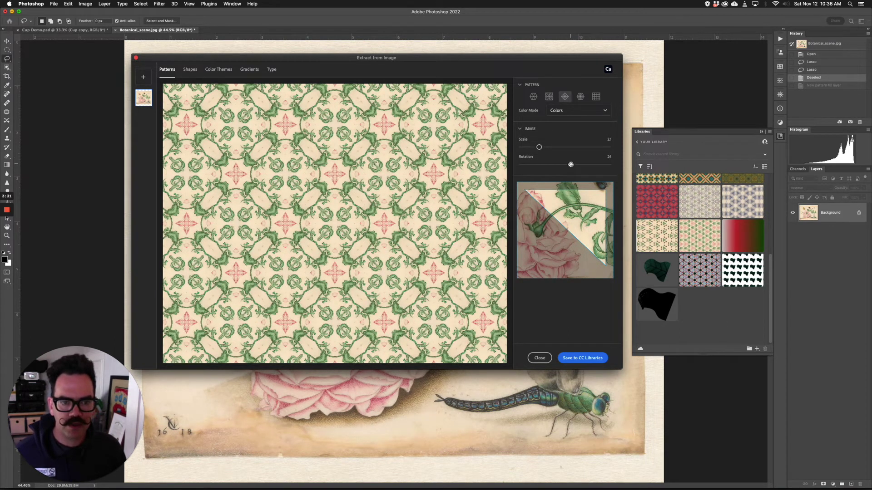
left_click_drag(570, 165, 565, 165)
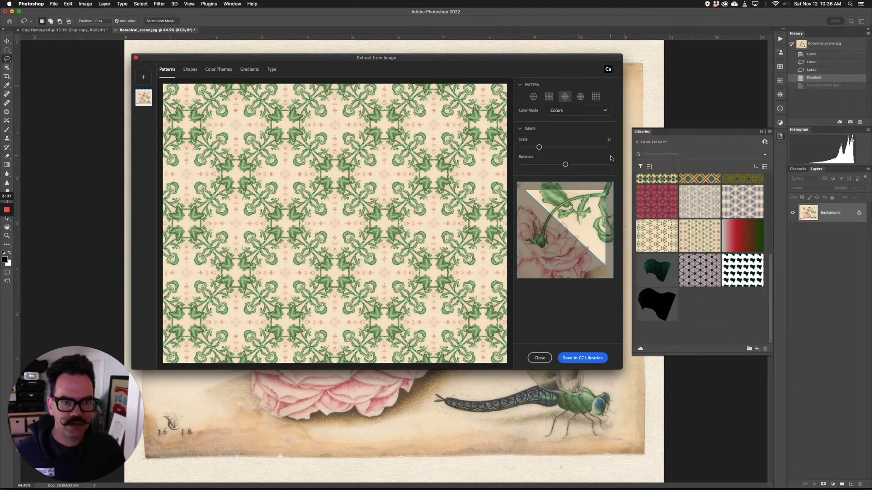
left_click_drag(566, 164, 565, 165)
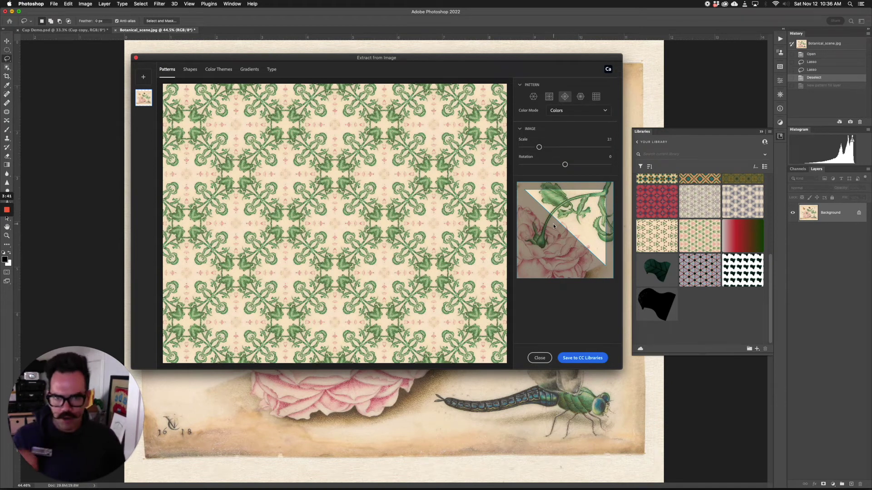
left_click_drag(553, 223, 593, 213)
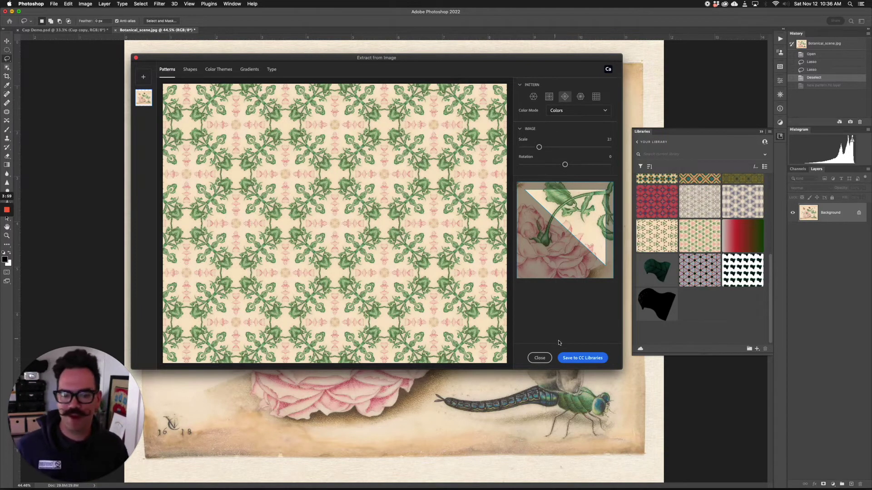
- Save Capture Patterns 12, nudge the sample, save Capture Patterns 13, and close the window
left_click(580, 359)
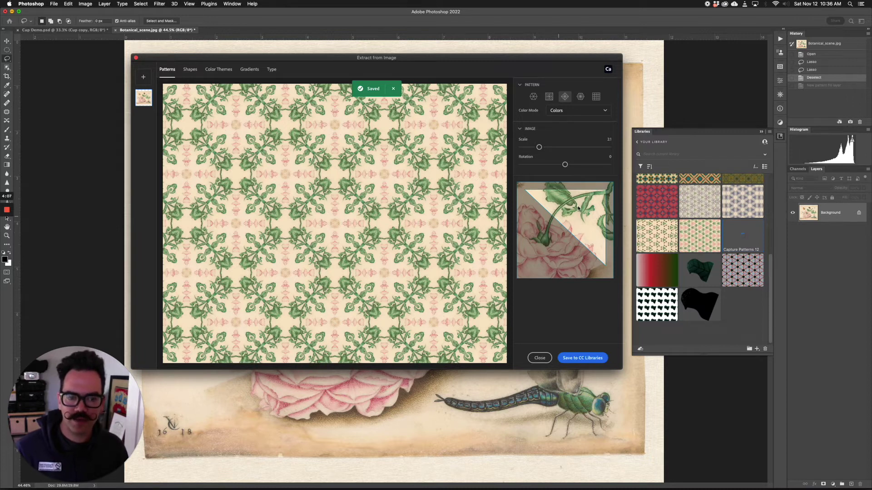
left_click_drag(579, 211, 579, 214)
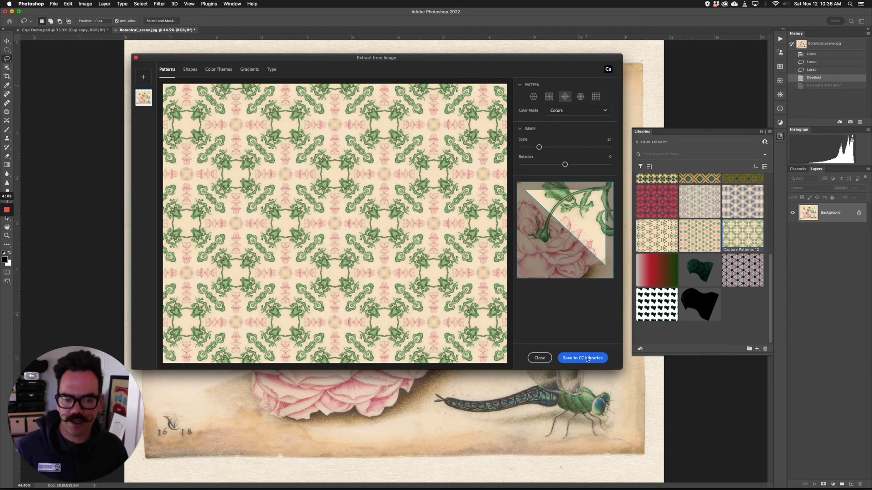
left_click(587, 359)
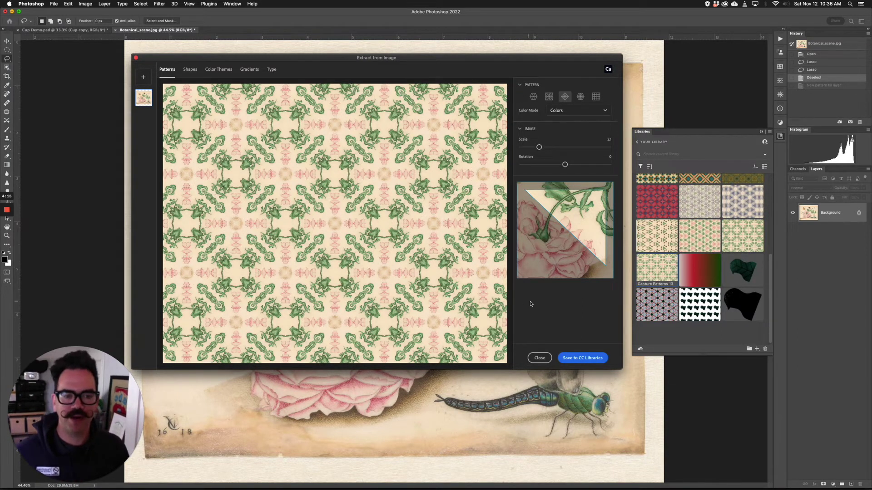
left_click(539, 359)
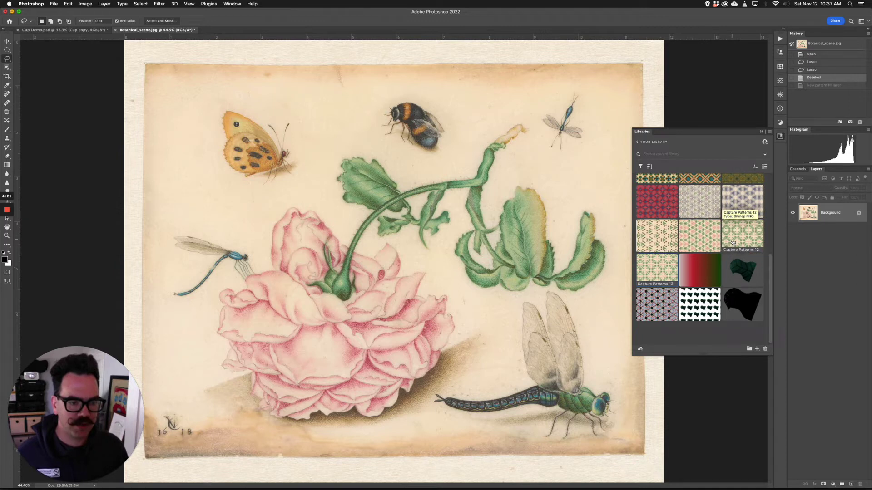
- Apply Capture Patterns 13 as a Pattern Fill at 36.13° and 111% scale, then discard it
left_click(662, 267)
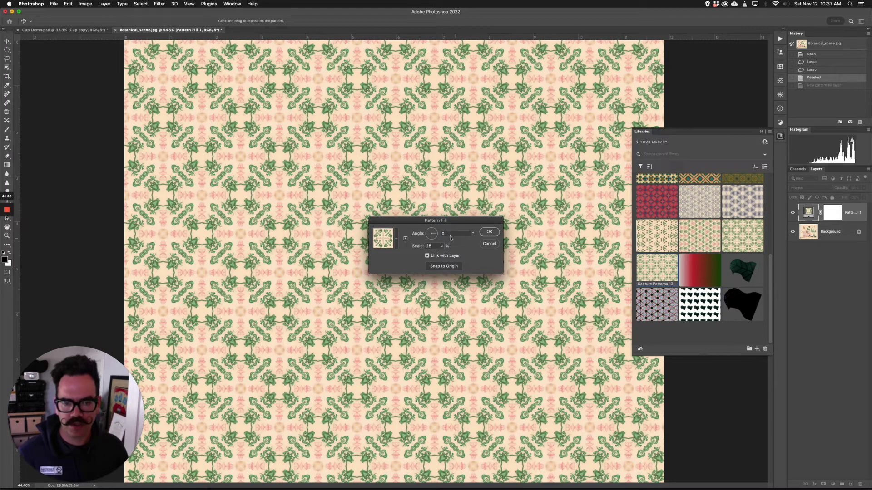
left_click(436, 230)
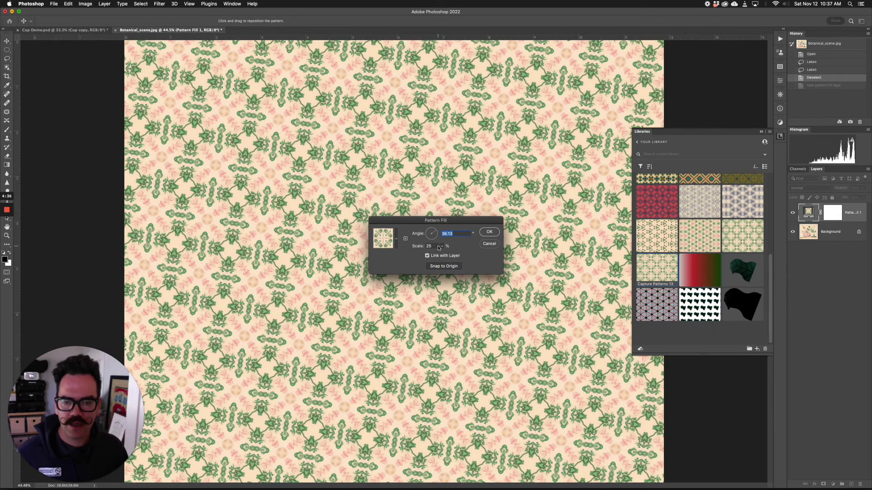
left_click(441, 246)
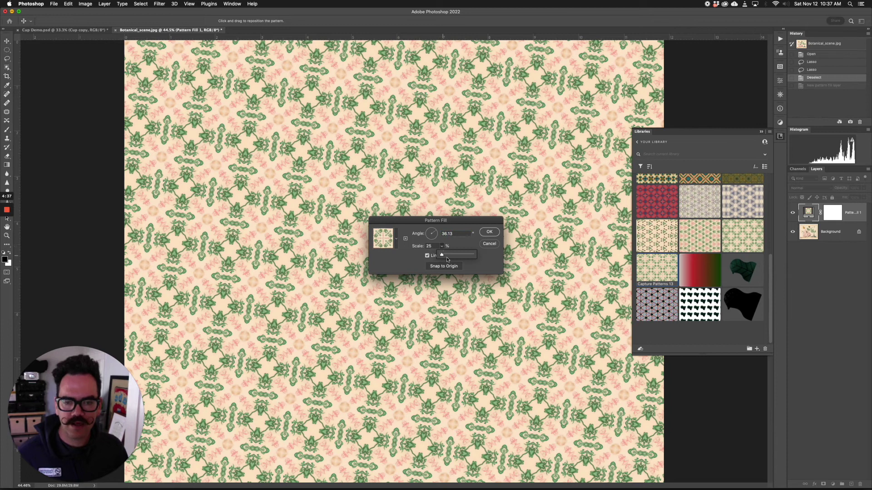
left_click_drag(447, 260, 445, 257)
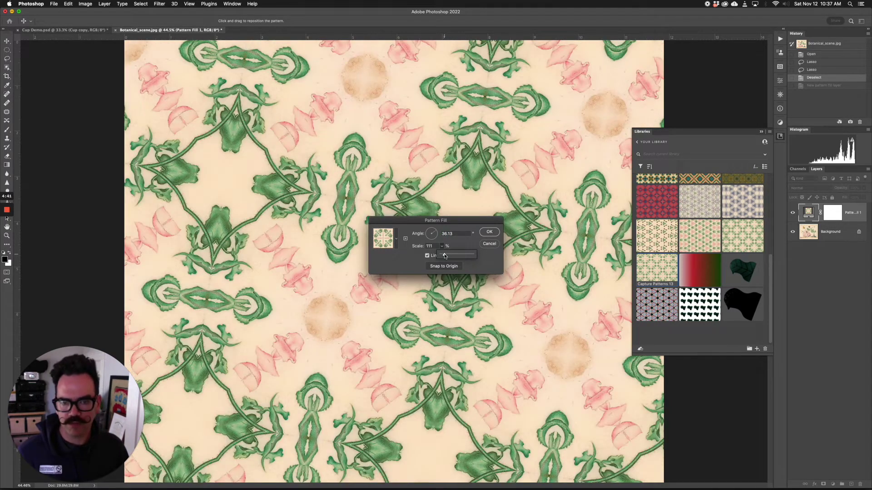
left_click(490, 243)
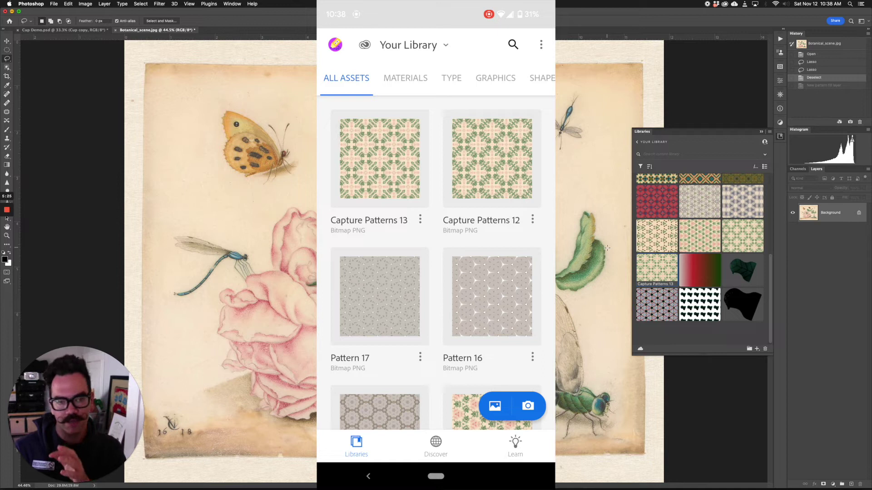
- Open the Adobe Capture camera to start capturing a new pattern
left_click(528, 406)
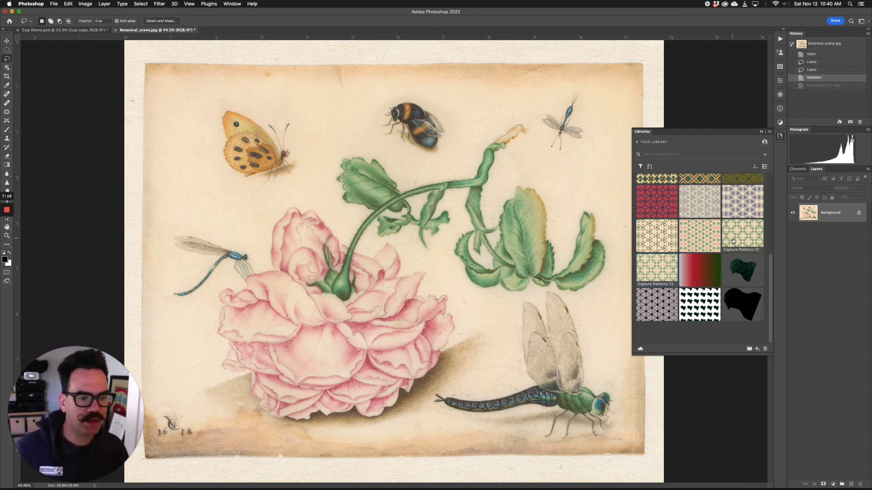
scroll(749, 232, "up", 5)
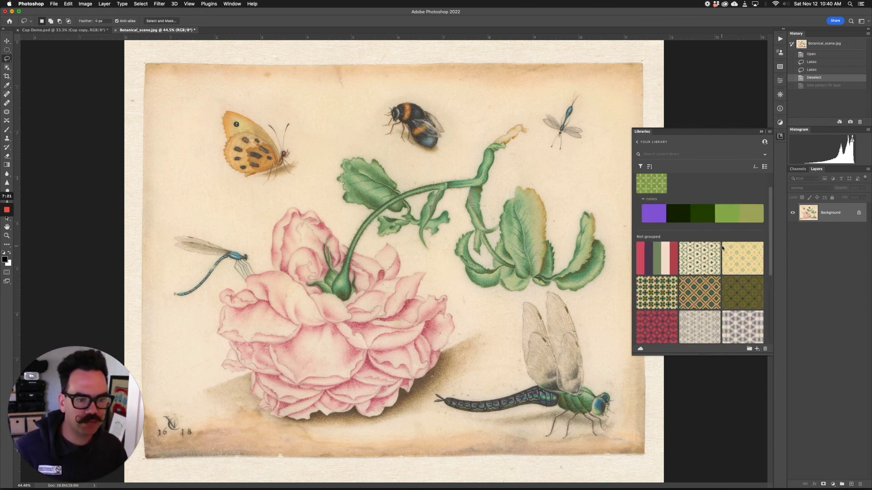
scroll(727, 238, "down", 5)
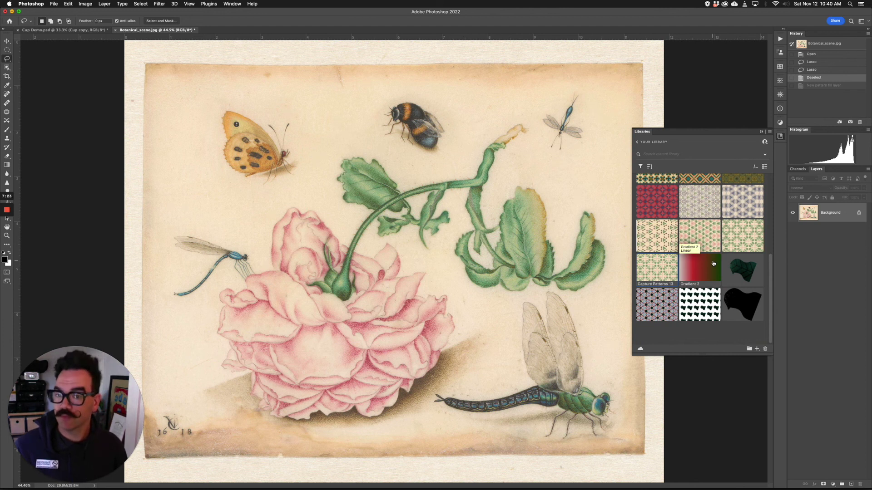